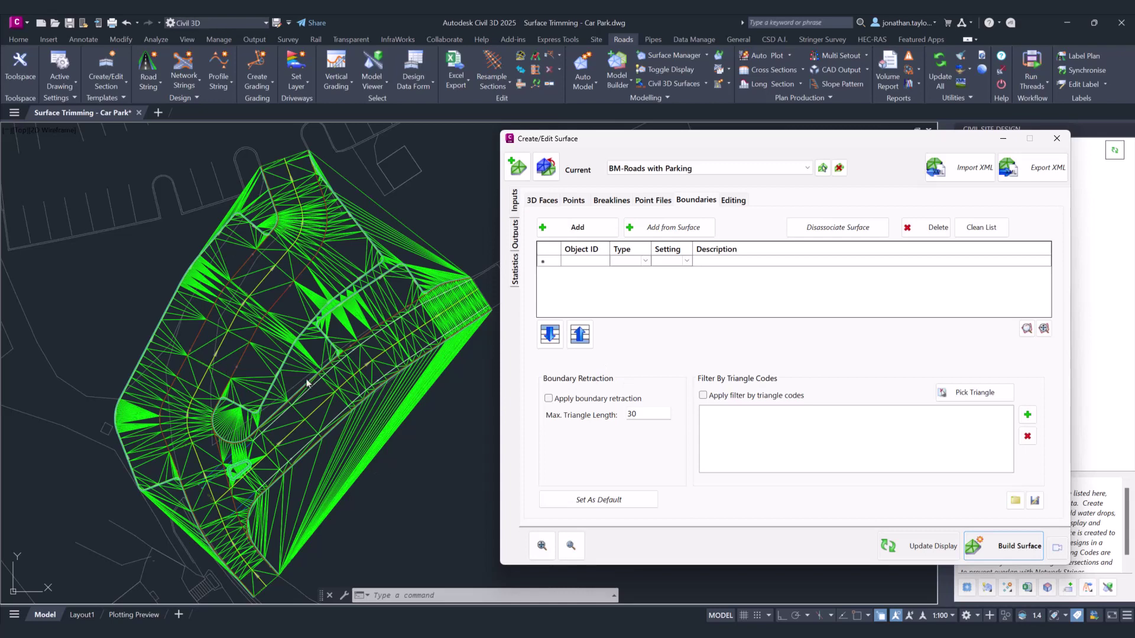
# - Apply boundary retraction to the BM-Roads with Parking surface and build it with a maximum triangle length of 5
pyautogui.click(549, 399)
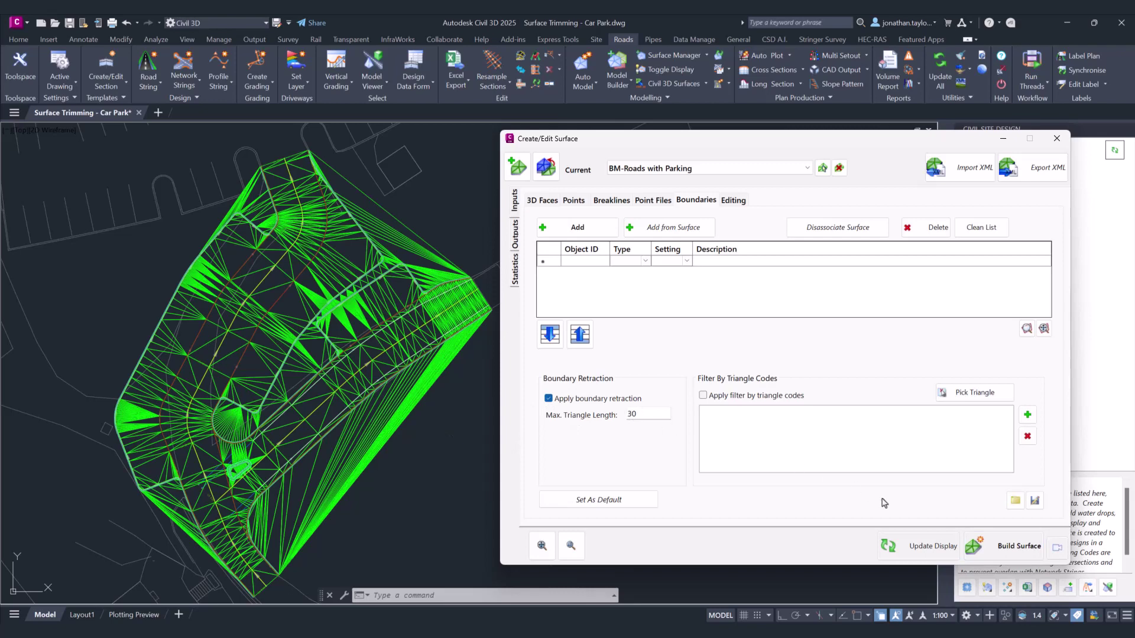
pyautogui.click(1018, 545)
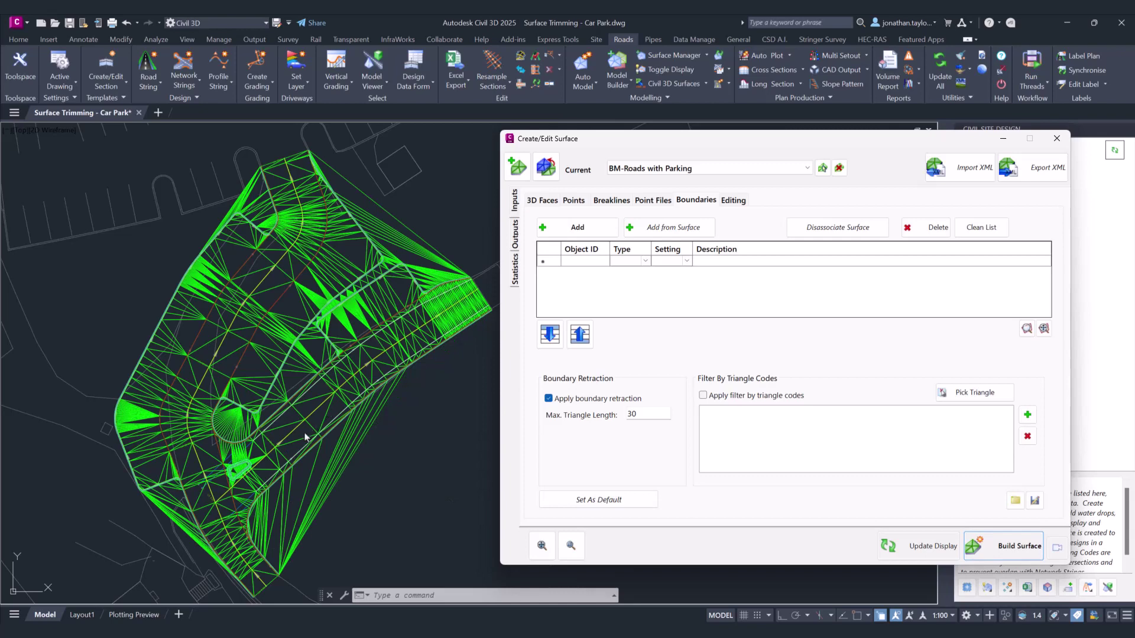
pyautogui.doubleClick(646, 415)
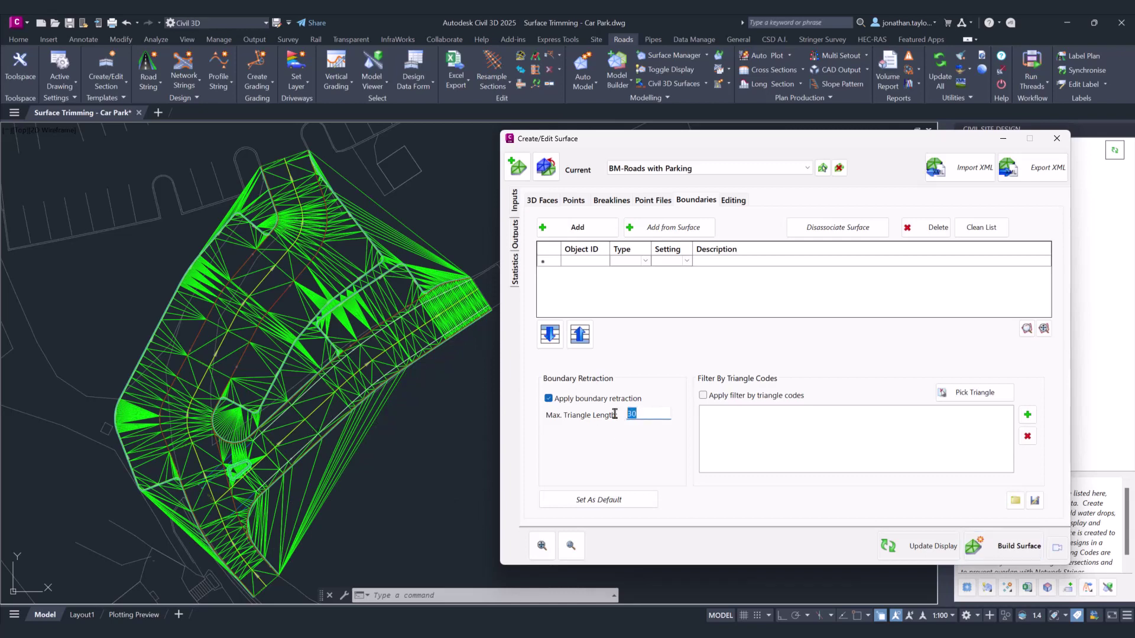
pyautogui.write('5')
pyautogui.click(1008, 546)
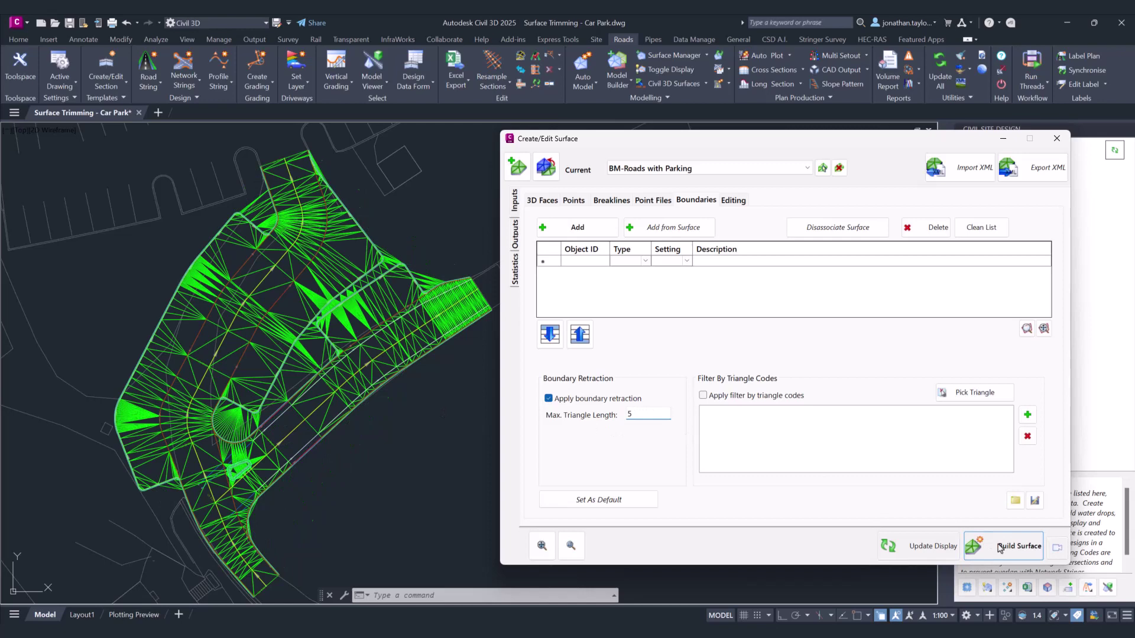
# - Set the boundary retraction's maximum triangle length to 6 and rebuild the surface
pyautogui.scroll(5, 293, 449)
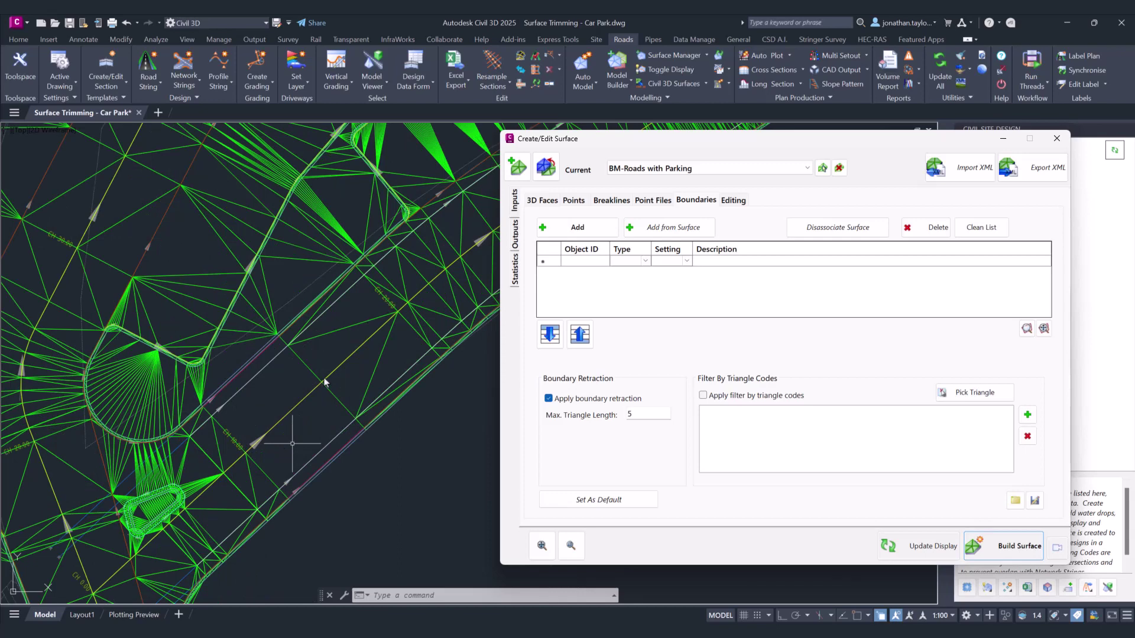
pyautogui.doubleClick(621, 414)
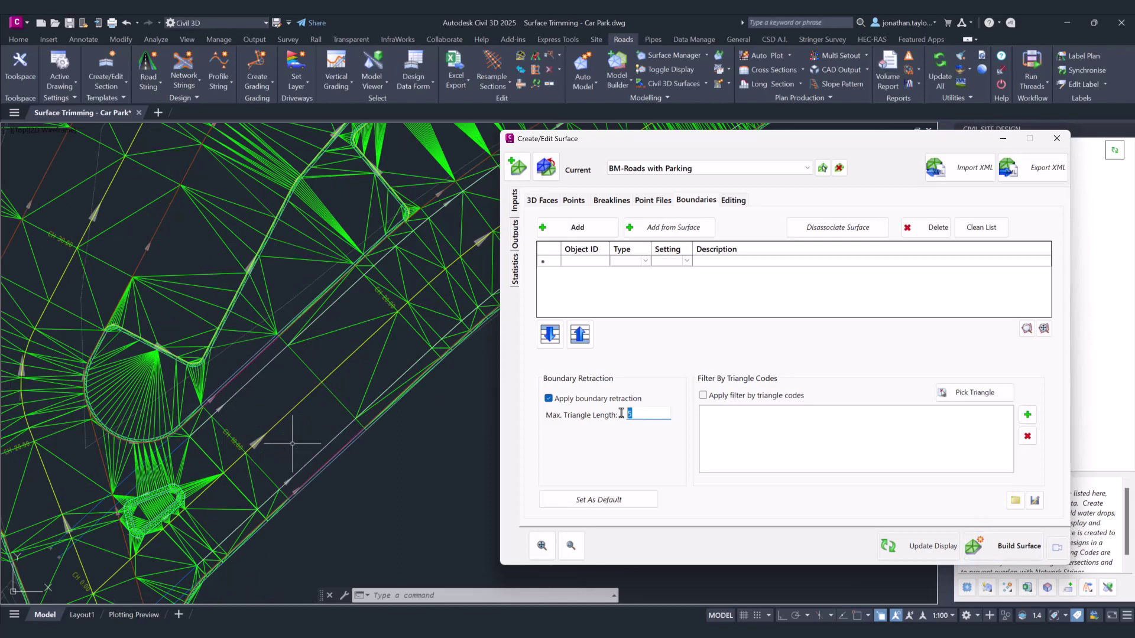
pyautogui.write('6')
pyautogui.click(993, 555)
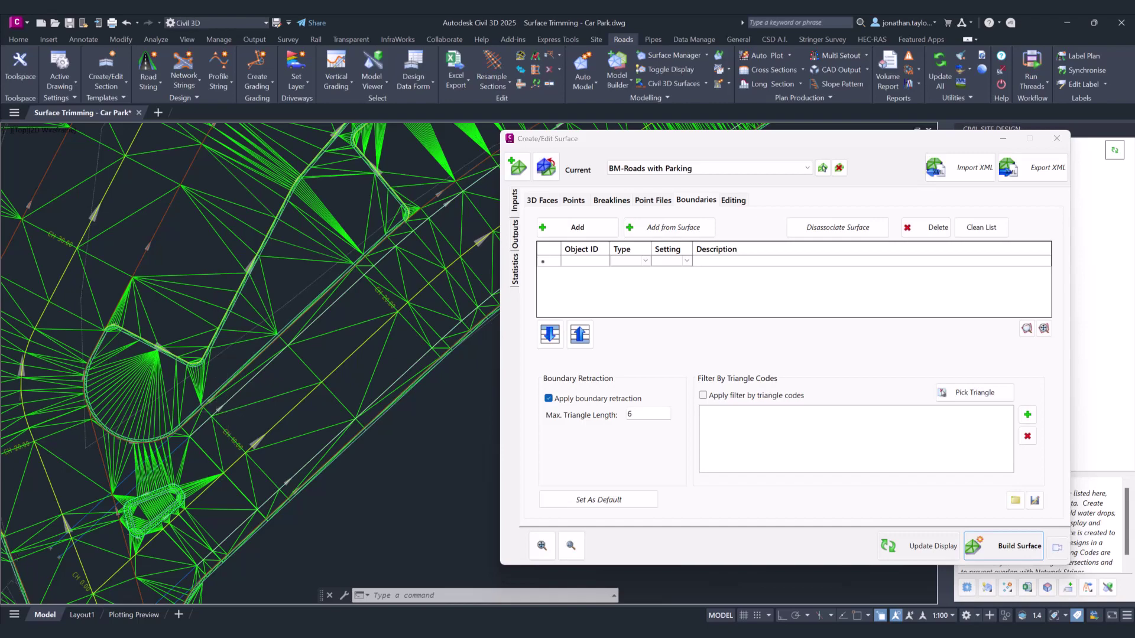
# - Examine the retracted surface's remaining internal triangles and the edit types available for manual surface editing
pyautogui.scroll(-2, 231, 408)
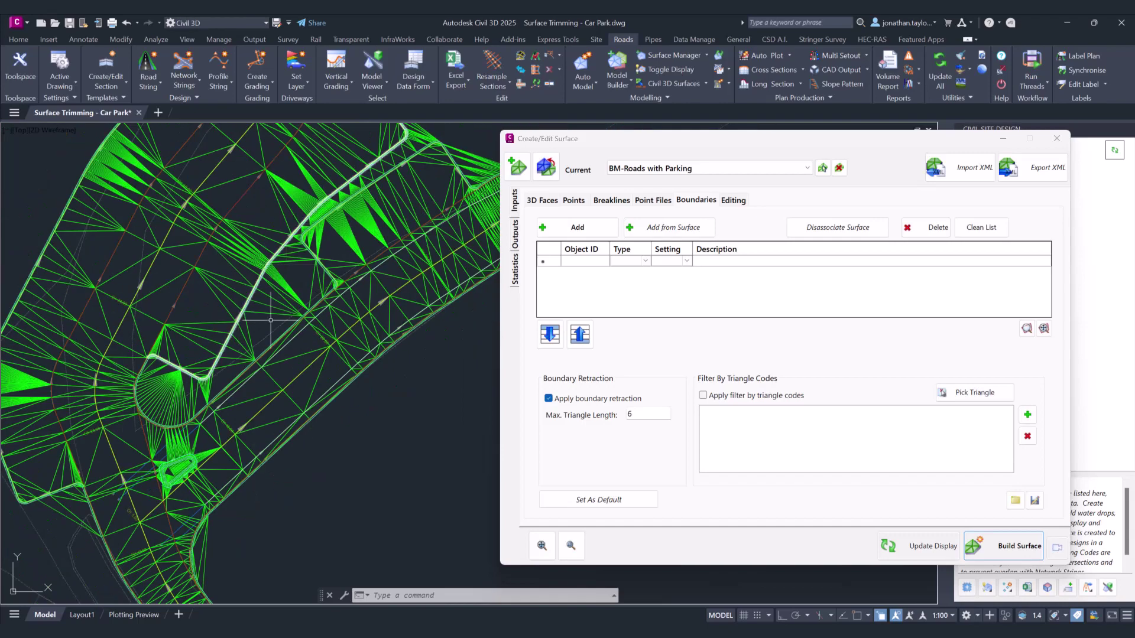
pyautogui.scroll(2, 239, 323)
pyautogui.moveTo(389, 230); pyautogui.dragTo(386, 239, button='middle')
pyautogui.scroll(2, 386, 239)
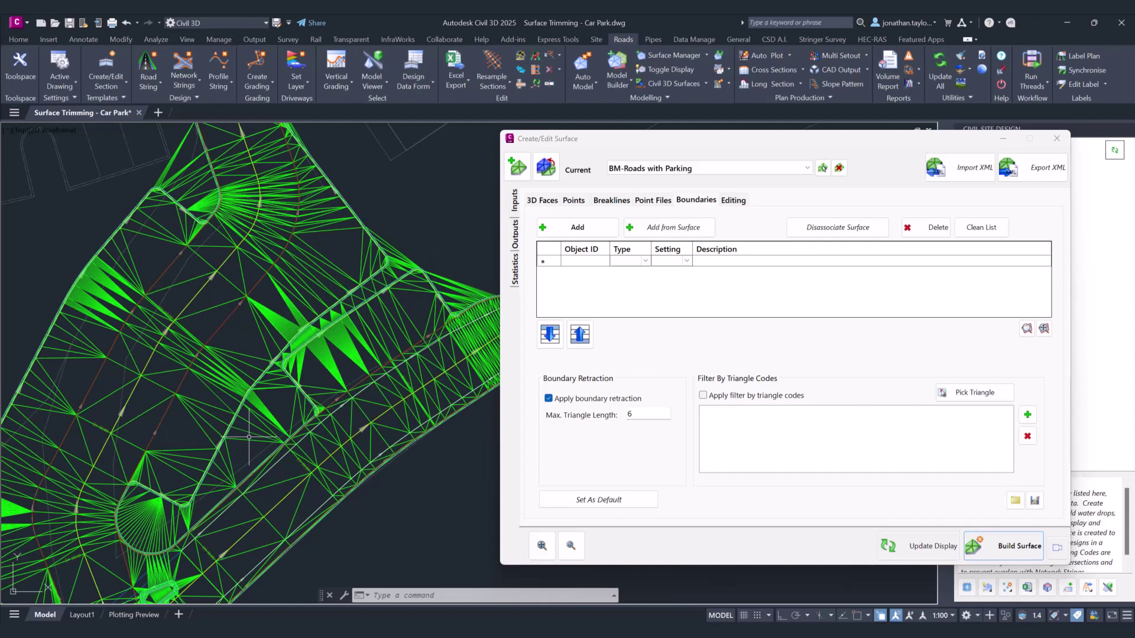
pyautogui.click(657, 265)
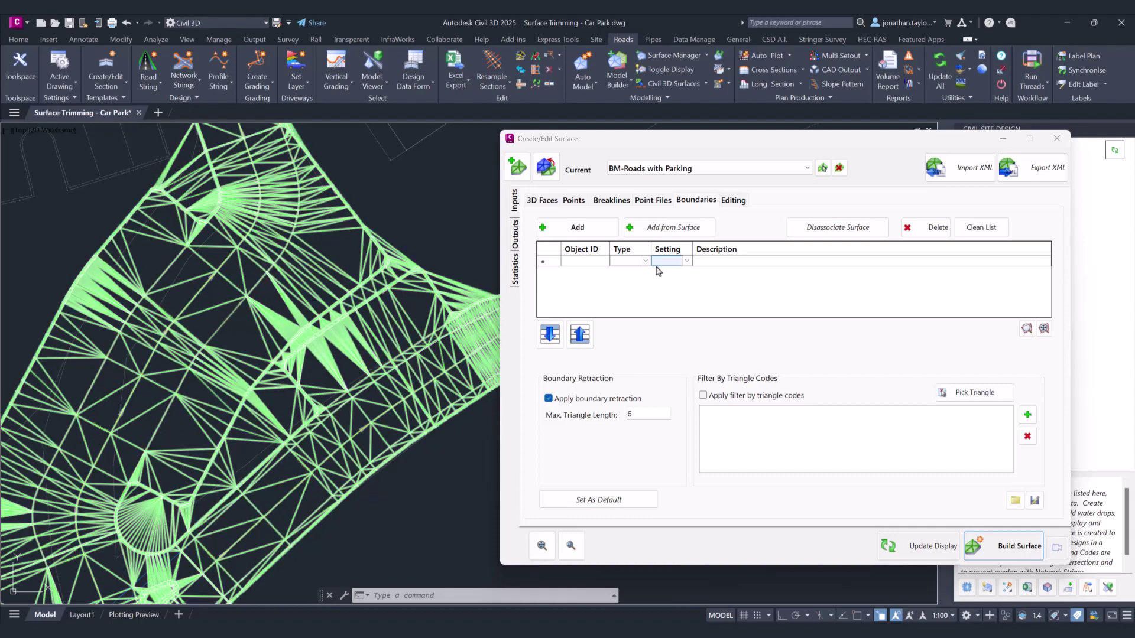
pyautogui.click(732, 201)
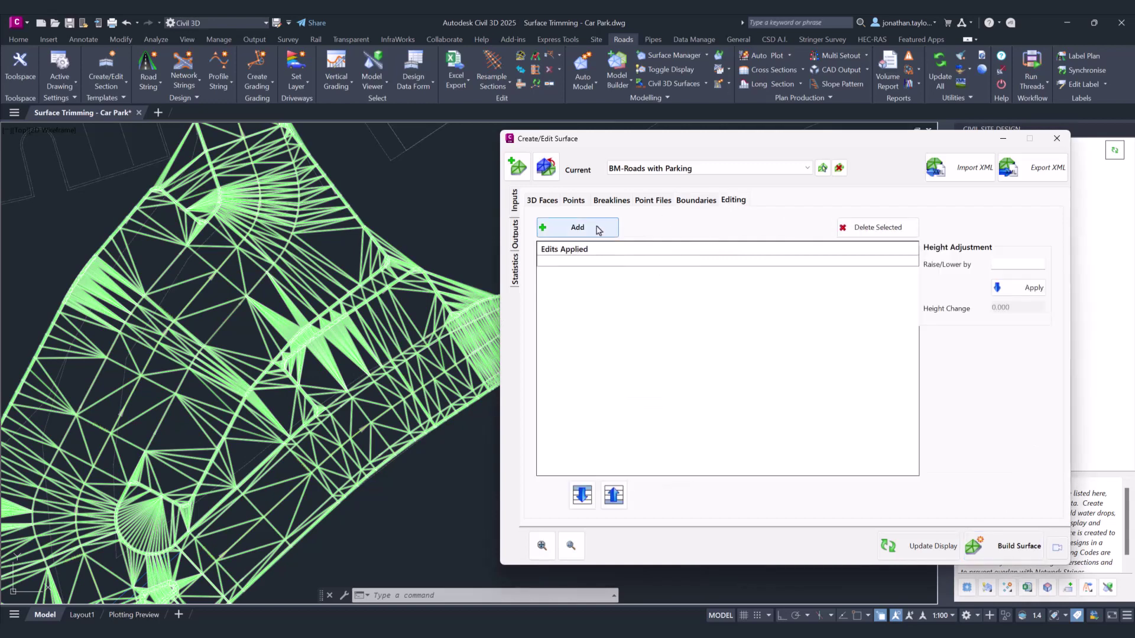
pyautogui.click(578, 227)
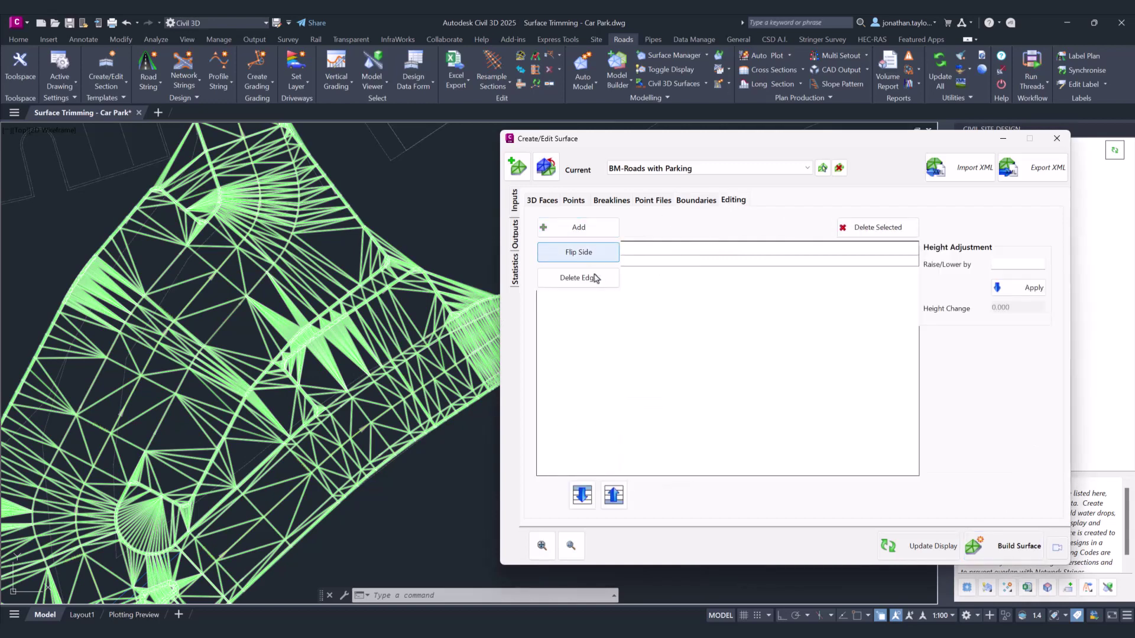
pyautogui.click(552, 225)
pyautogui.click(699, 201)
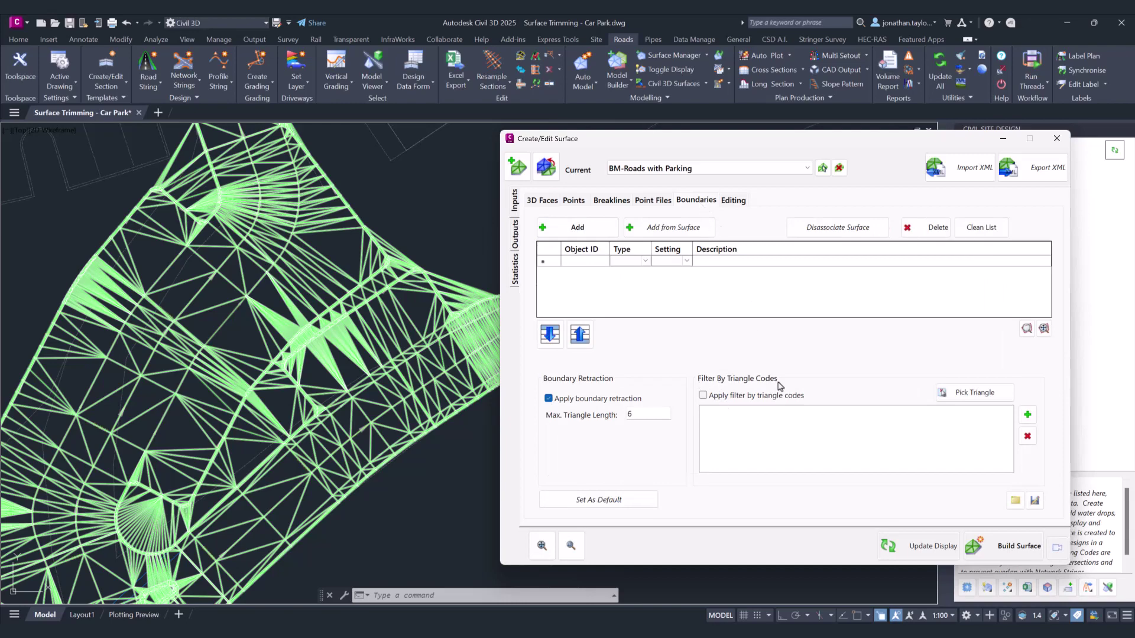
# - Enable filtering by triangle codes, pick an LBK|LBK|RBK triangle between the parking edge and the road, and rebuild the surface
pyautogui.scroll(5, 230, 460)
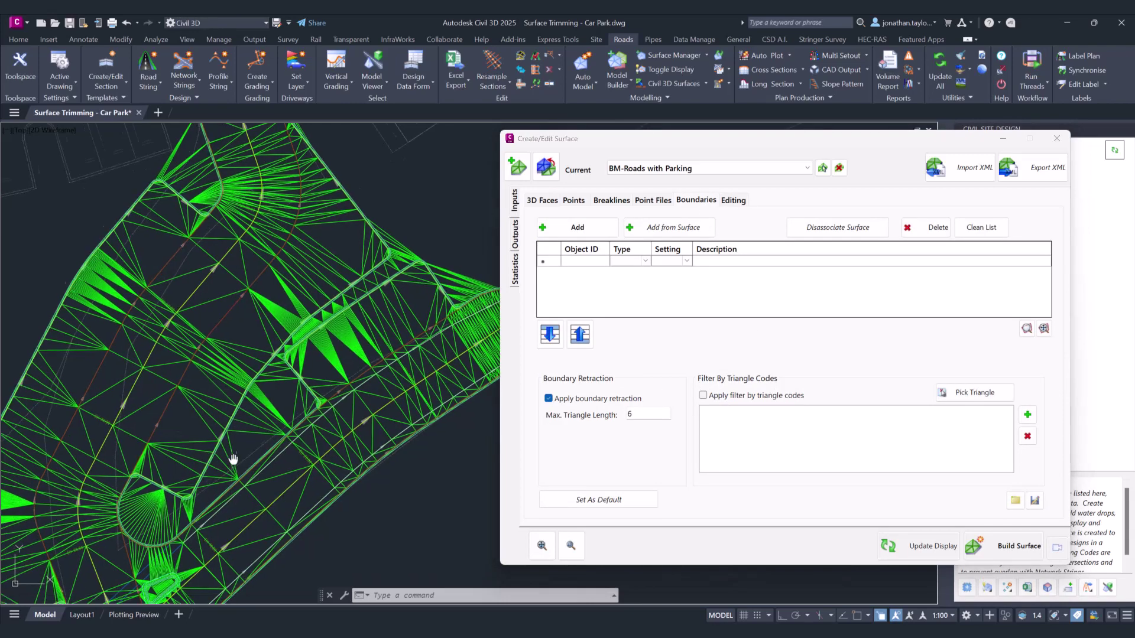
pyautogui.scroll(3, 234, 382)
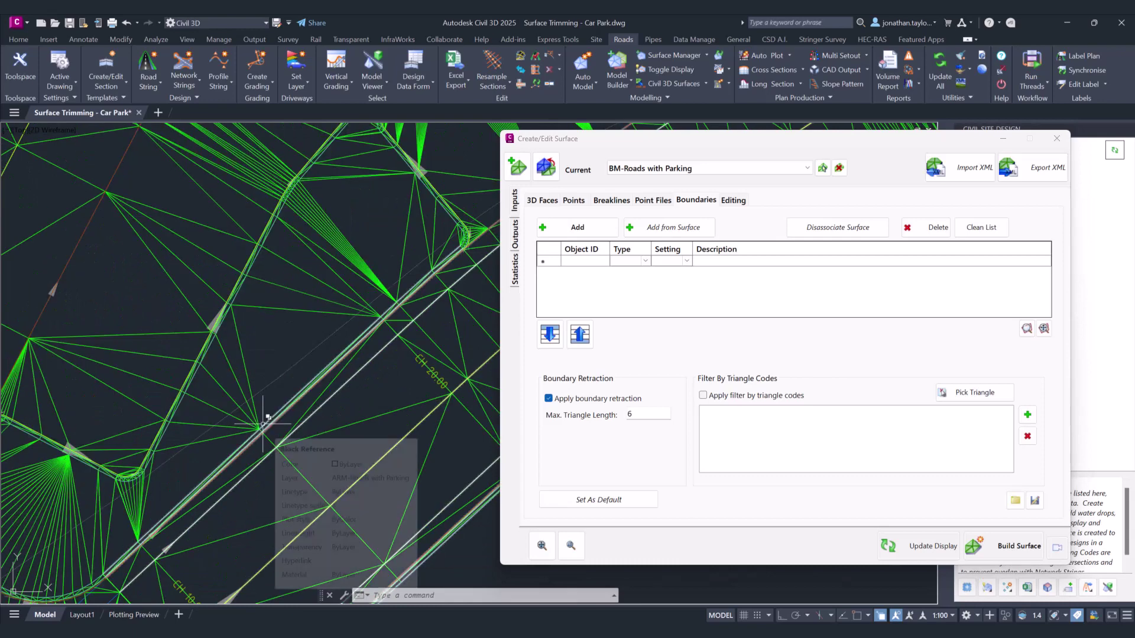
pyautogui.moveTo(267, 416)
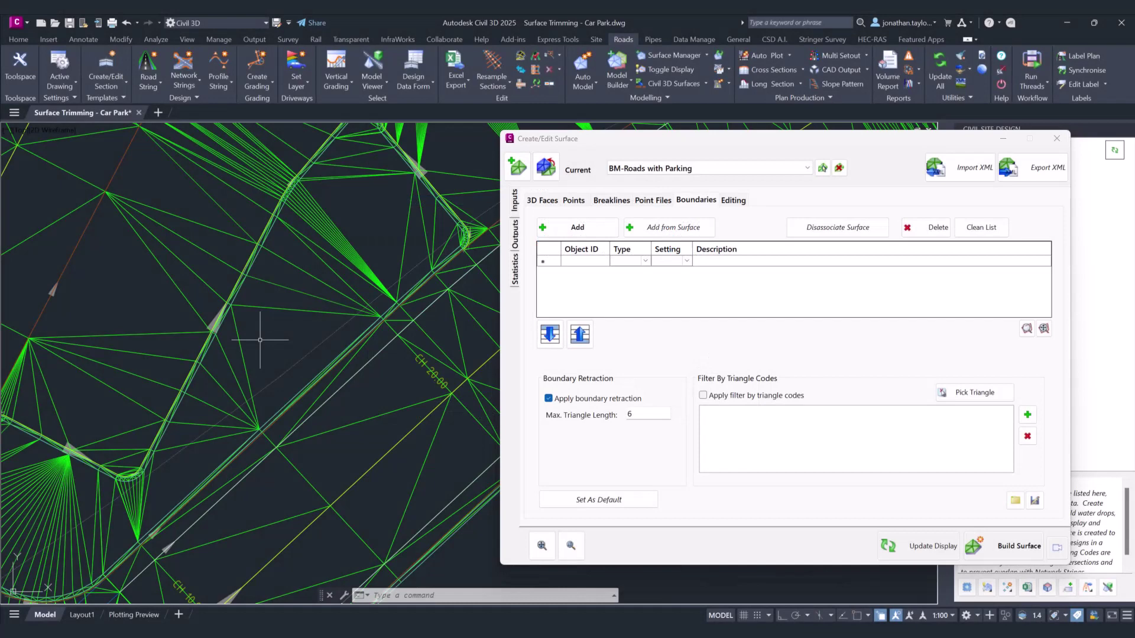
pyautogui.click(759, 398)
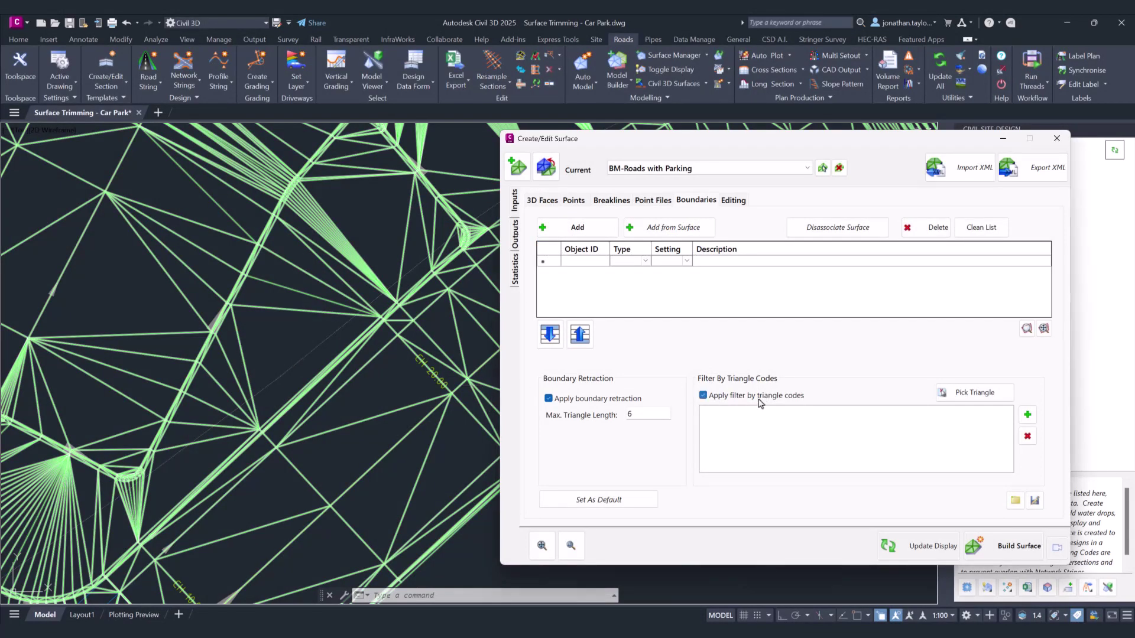
pyautogui.click(960, 398)
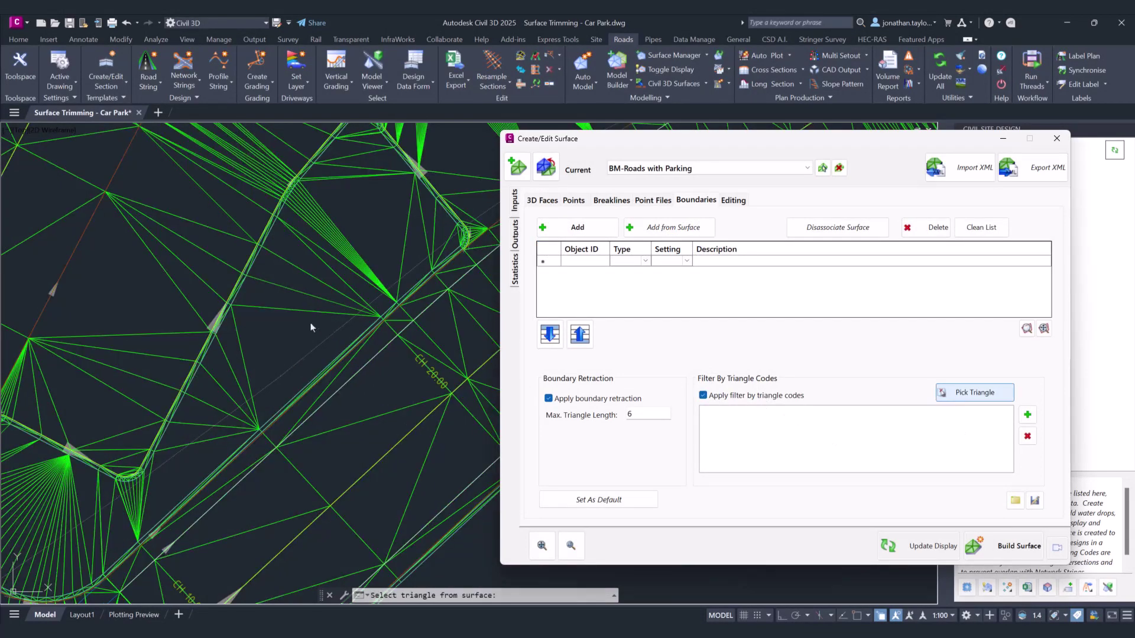
pyautogui.click(263, 345)
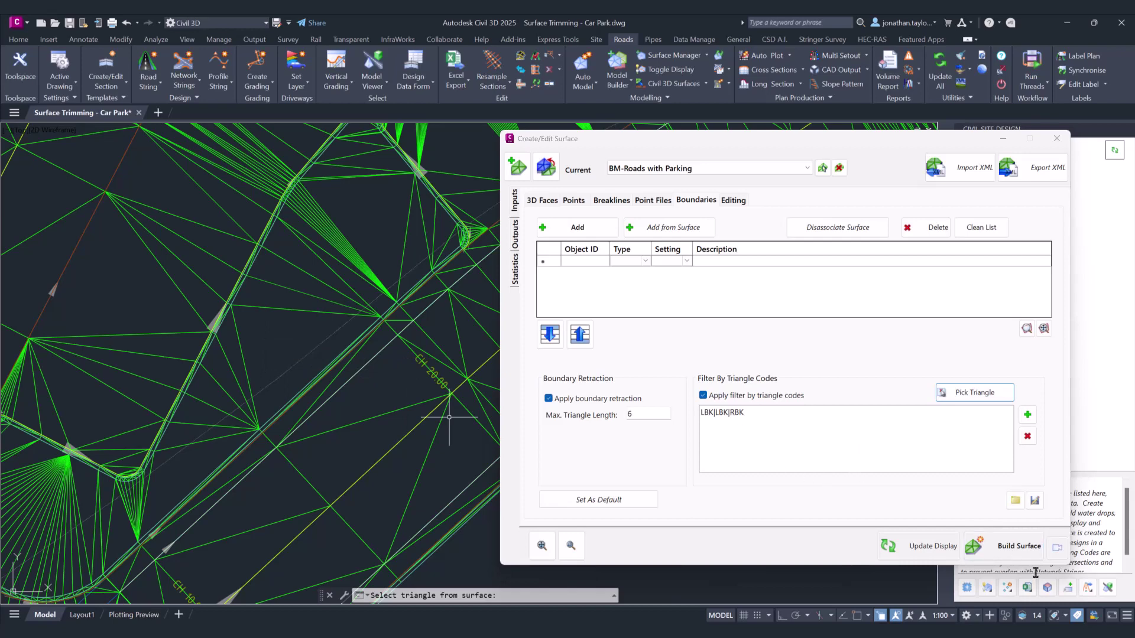
pyautogui.click(1018, 549)
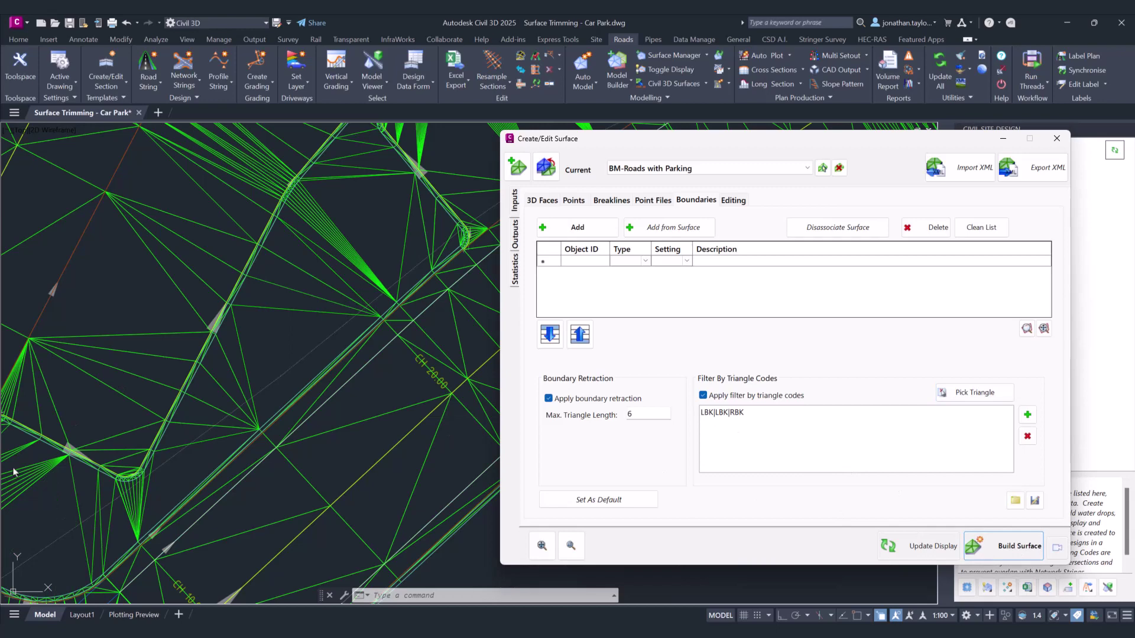
# - Add the RBK|RBK|RBK code to the filter by picking a triangle inside the rounded island, and rebuild the surface
pyautogui.scroll(-1, 408, 514)
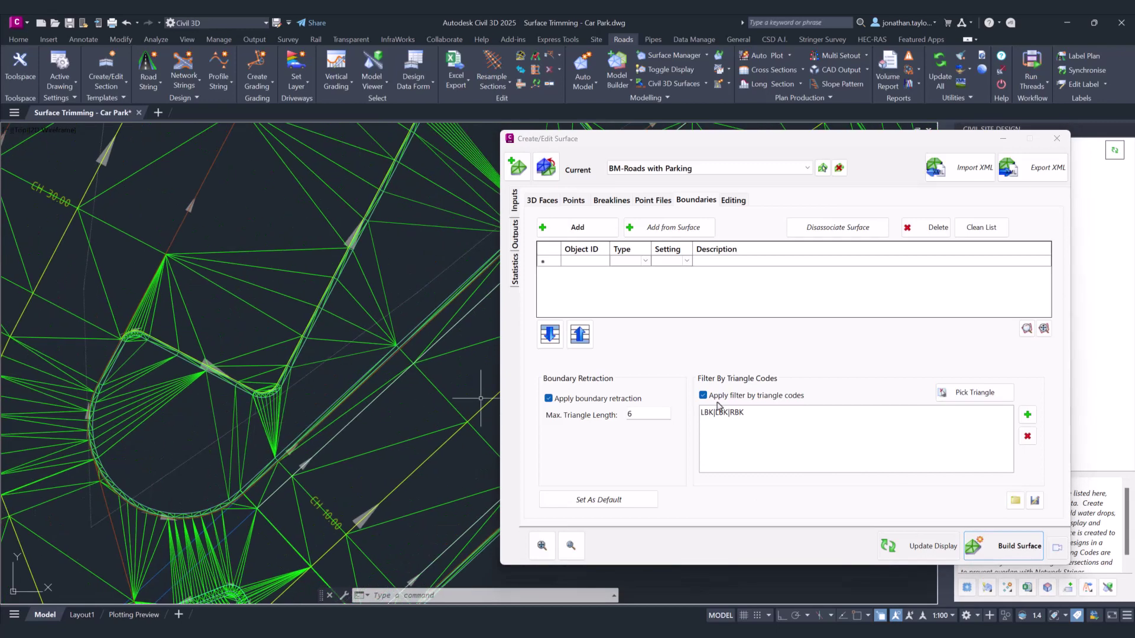
pyautogui.click(980, 398)
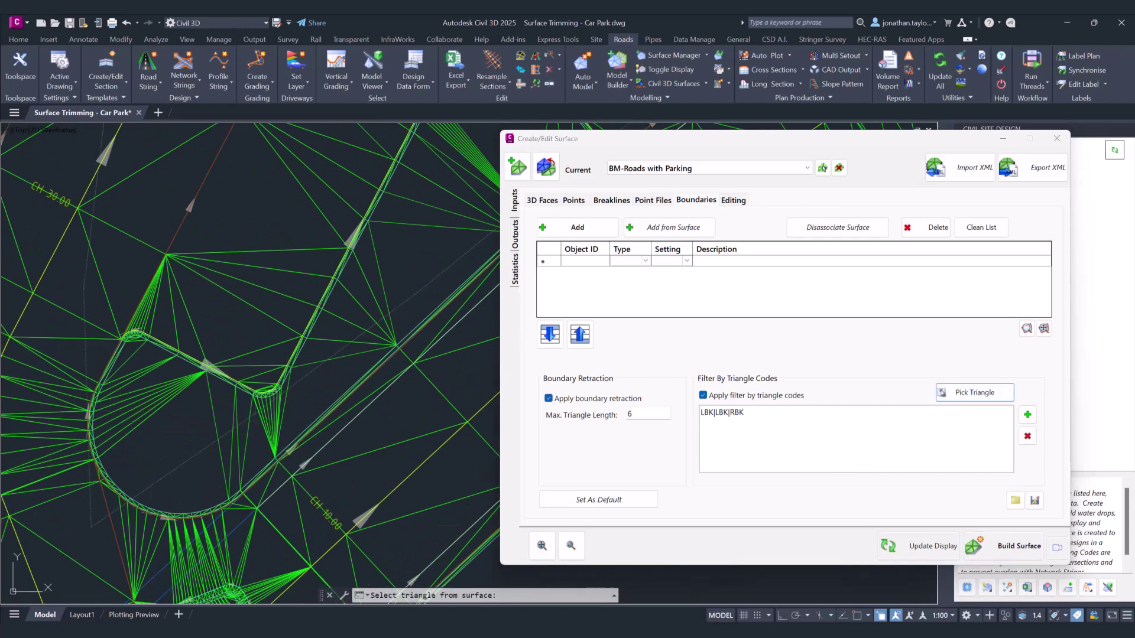
pyautogui.click(119, 409)
pyautogui.click(1011, 546)
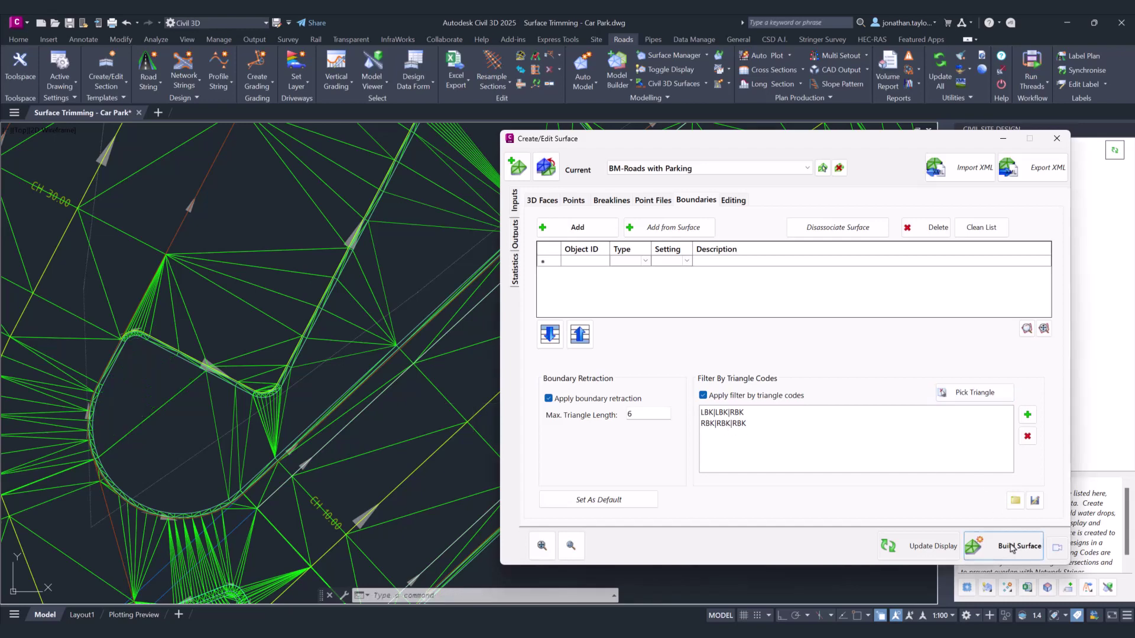
# - Add the LBK|RBK|RBK code to the filter from a remaining triangle in the rounded island, and rebuild the surface
pyautogui.click(974, 393)
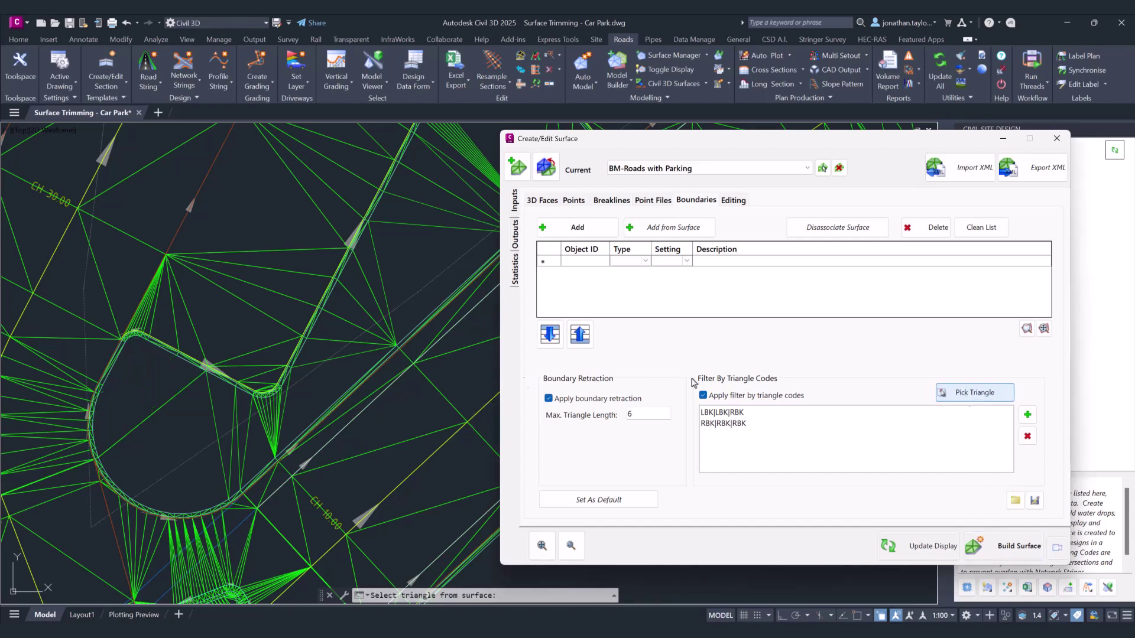
pyautogui.click(247, 424)
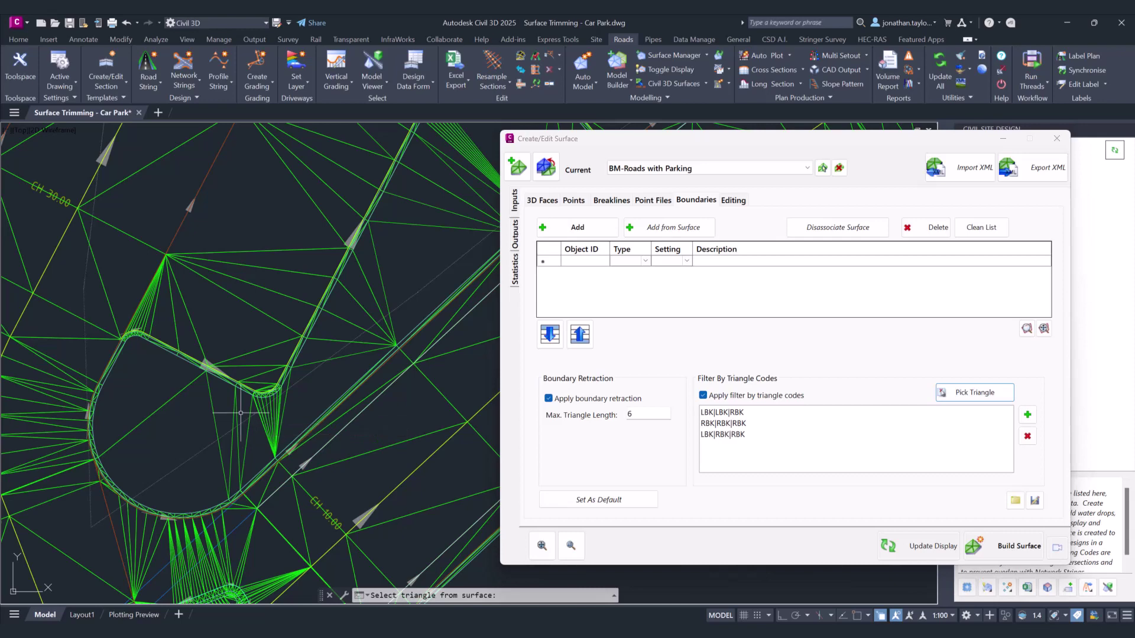
pyautogui.click(1002, 546)
# - Add the LBK|LBK|LBK code to the filter from a triangle outside the kerb near the road's eastern end, and rebuild the surface
pyautogui.scroll(-2, 182, 428)
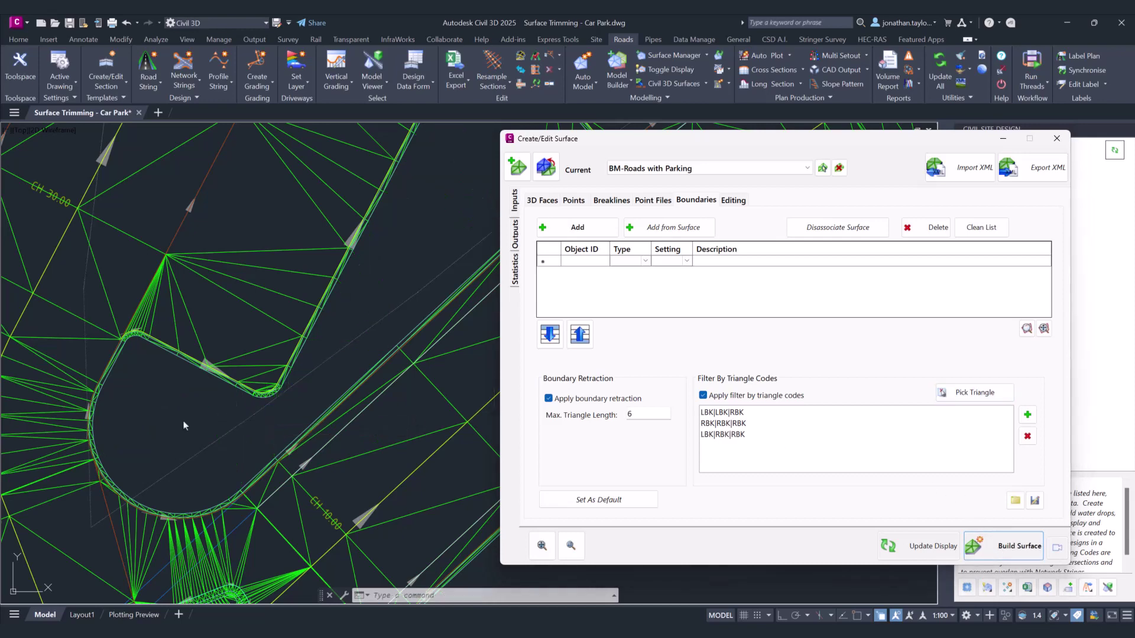
pyautogui.scroll(3, 302, 368)
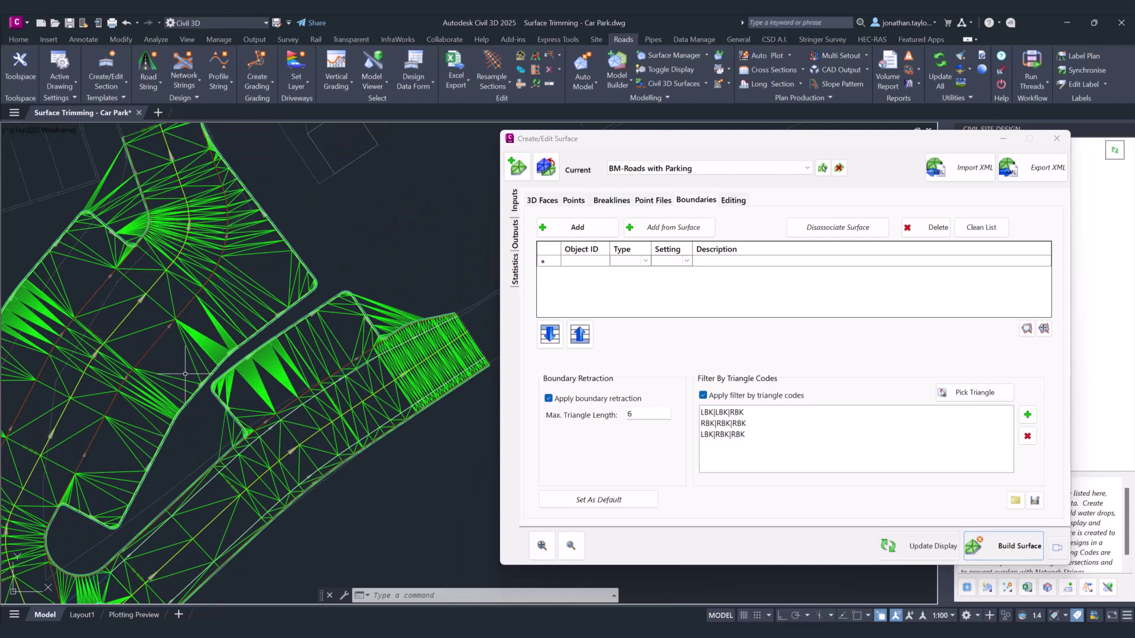
pyautogui.click(975, 392)
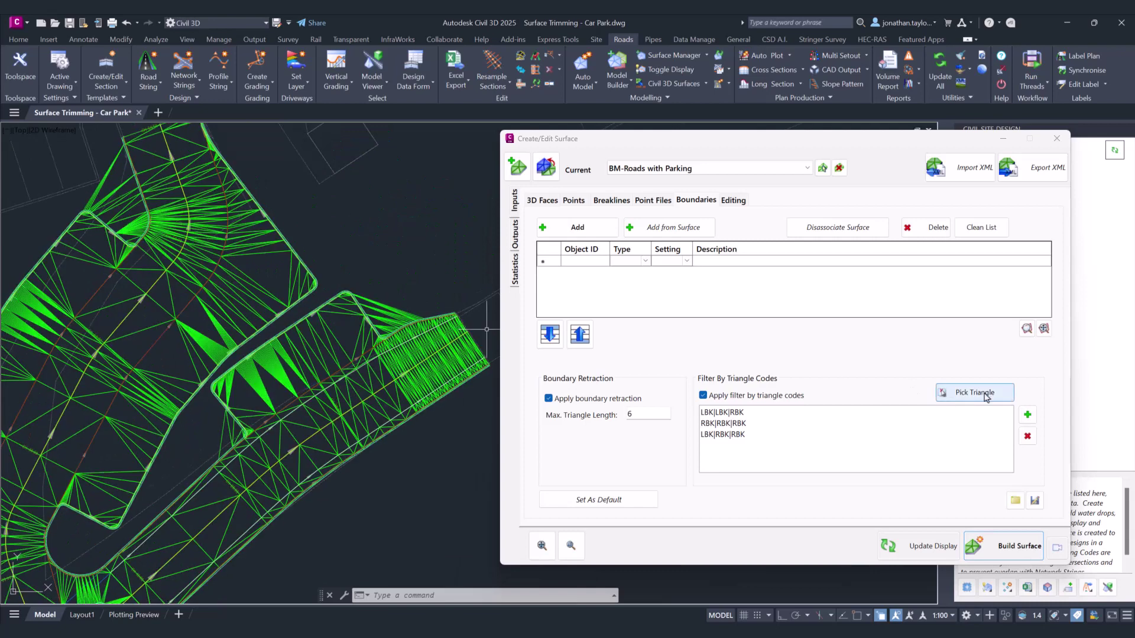
pyautogui.click(386, 326)
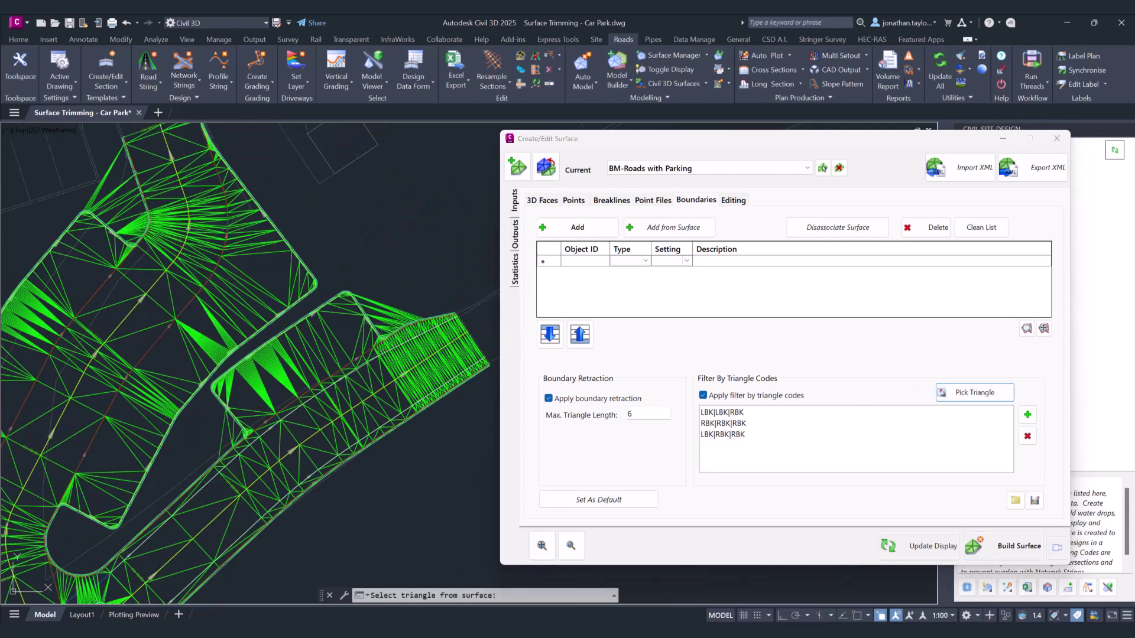
pyautogui.click(1008, 550)
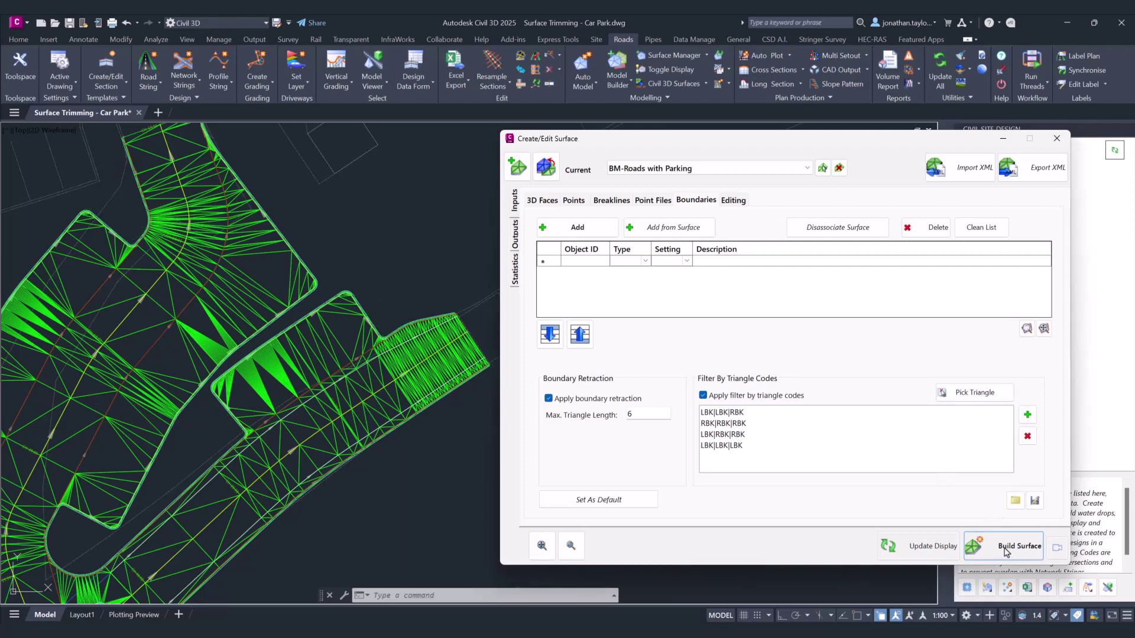